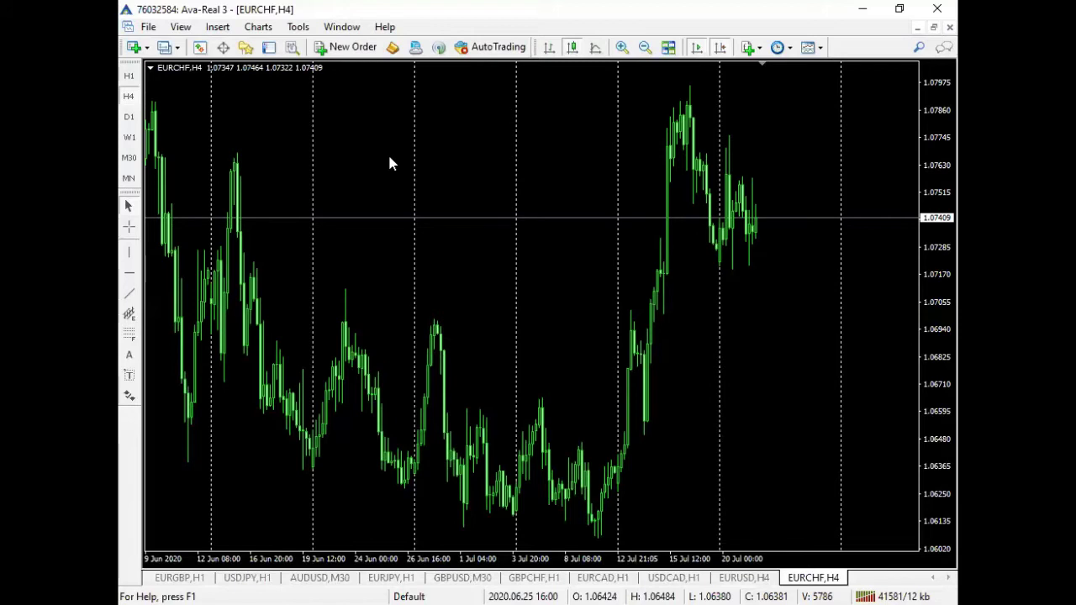
- View the EURCHF chart on the M30 and monthly timeframes and set it to H1
click(131, 158)
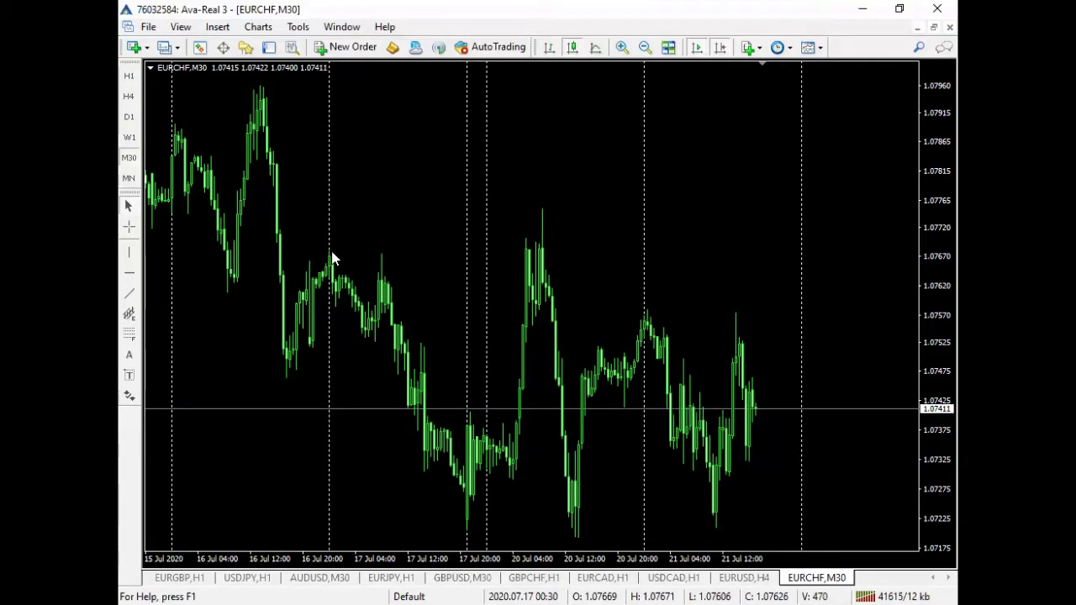
click(129, 178)
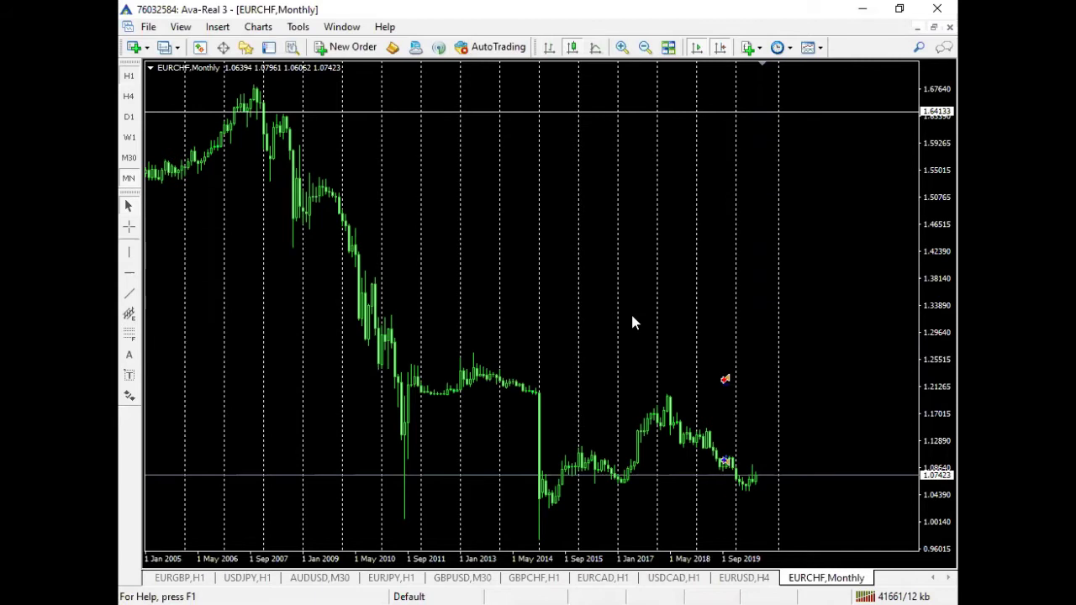
text(H1)
key(Return)
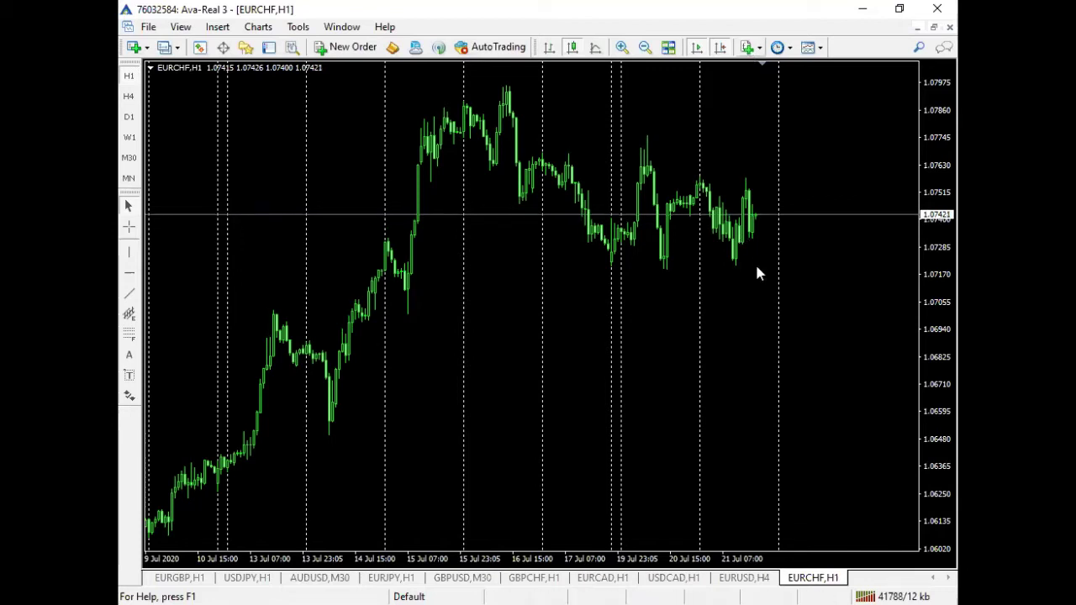
- Add the custom indicator marking round-number levels every 0.00500 and the Daily_HiLo indicator with default settings to the EURCHF H1 chart
mouse_move(758, 269)
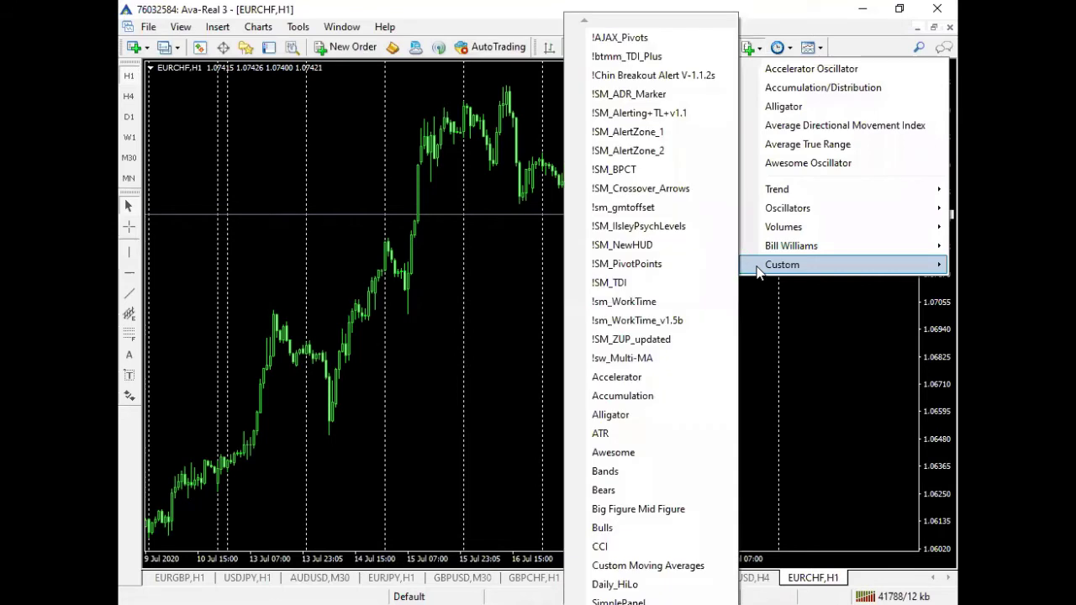
click(664, 164)
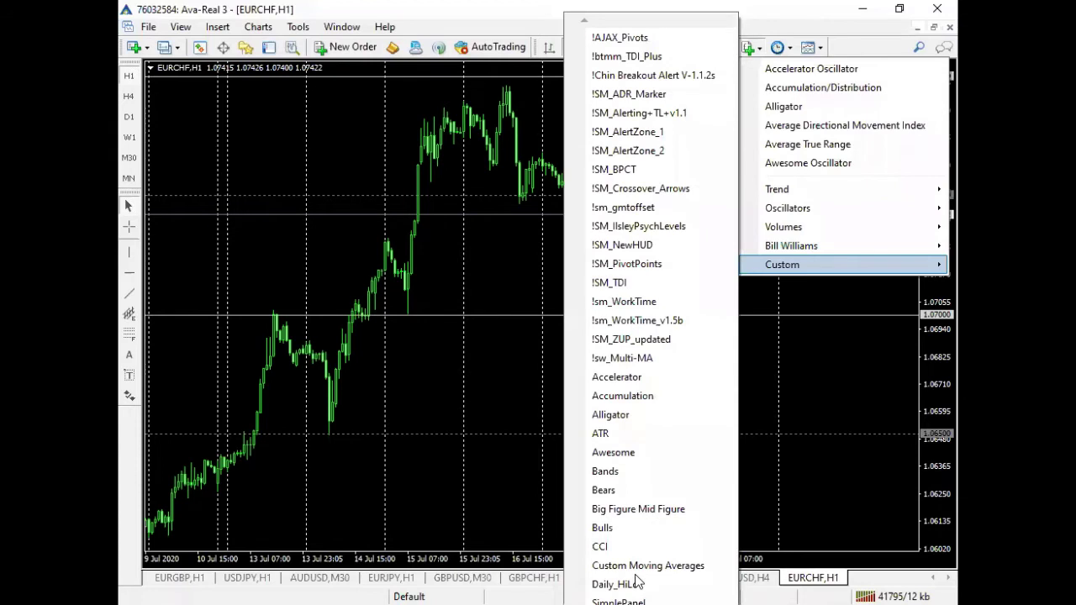
click(637, 581)
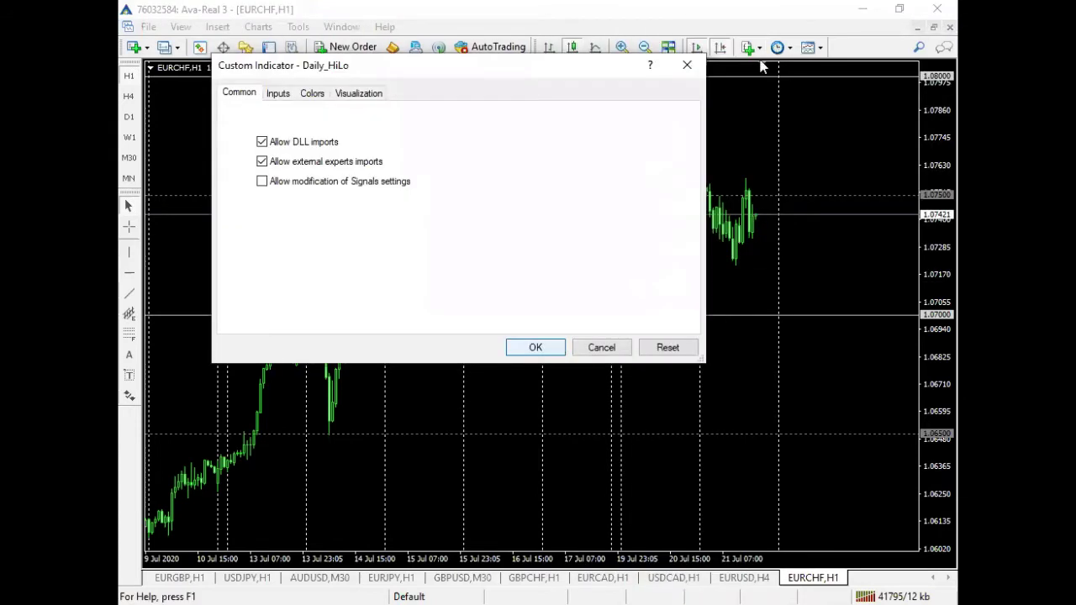
key(Return)
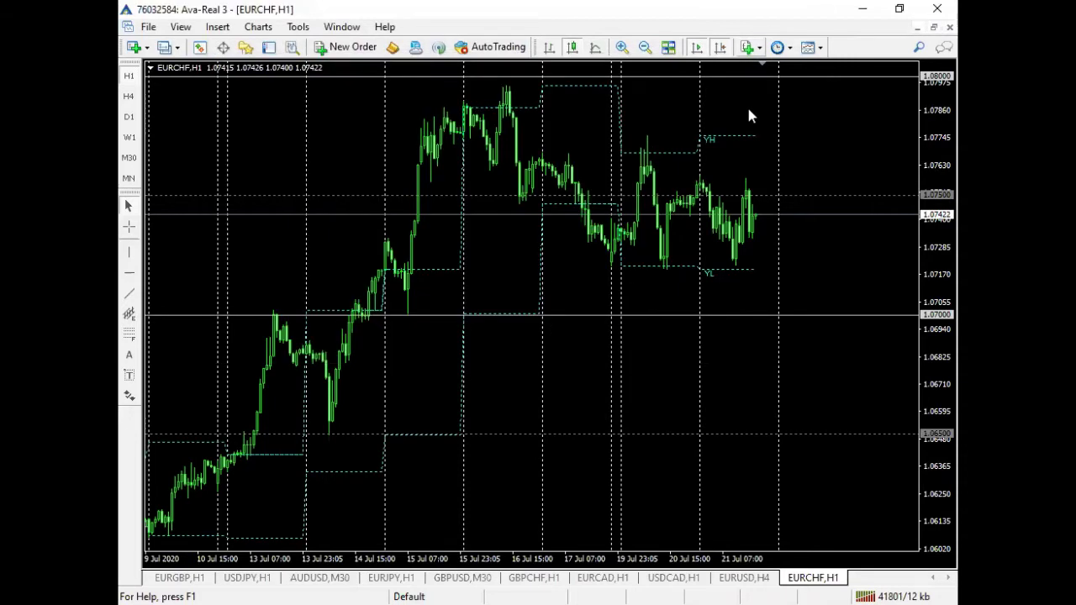
- Add the Custom Moving Averages indicator with period 200 and the Exponential method to the chart
click(758, 48)
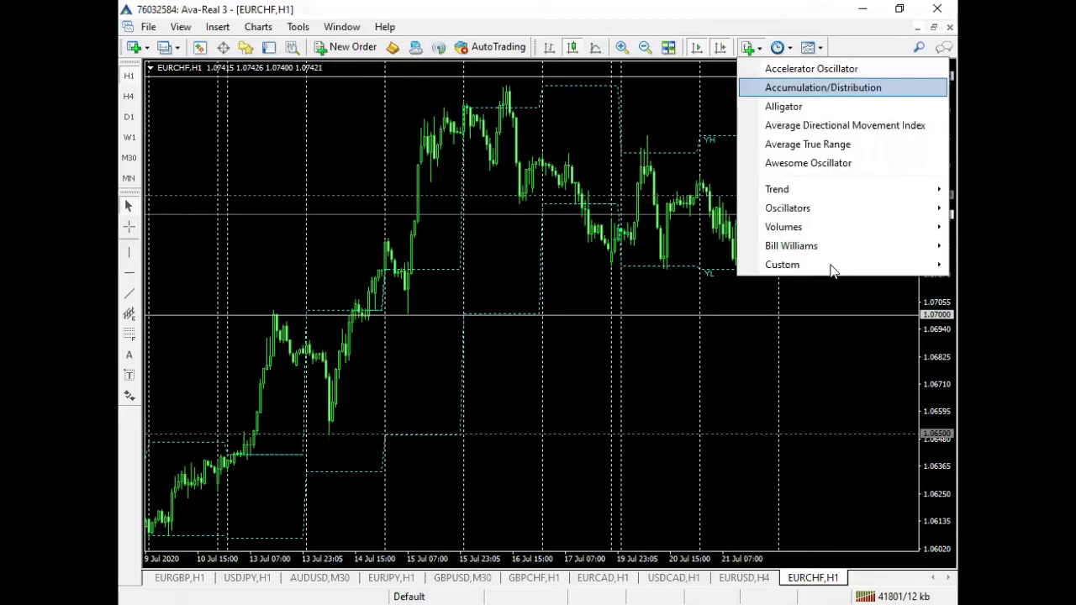
mouse_move(815, 267)
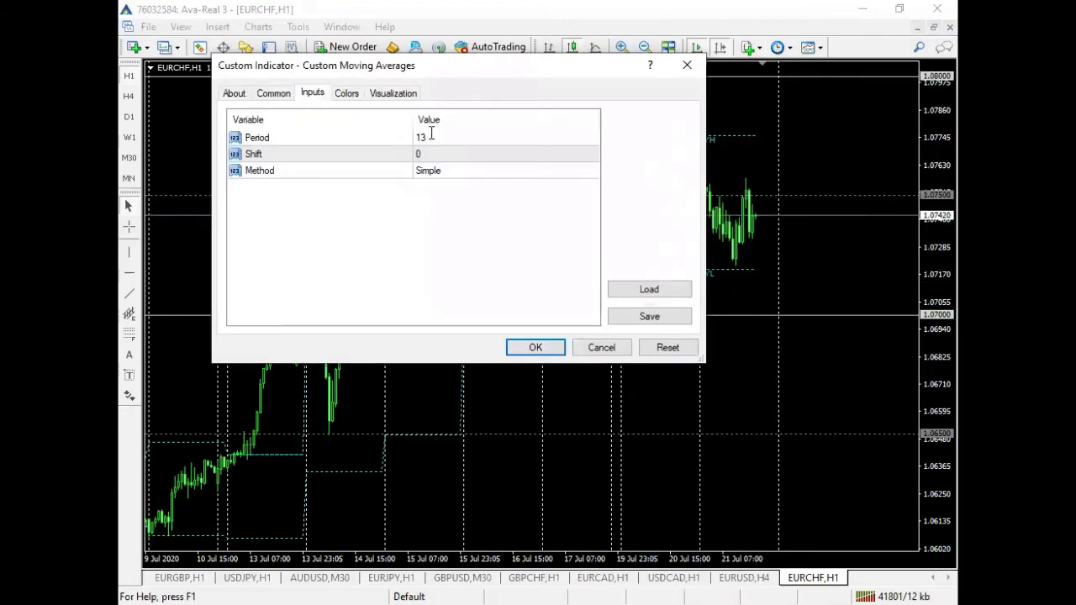
double_click(430, 136)
text(200)
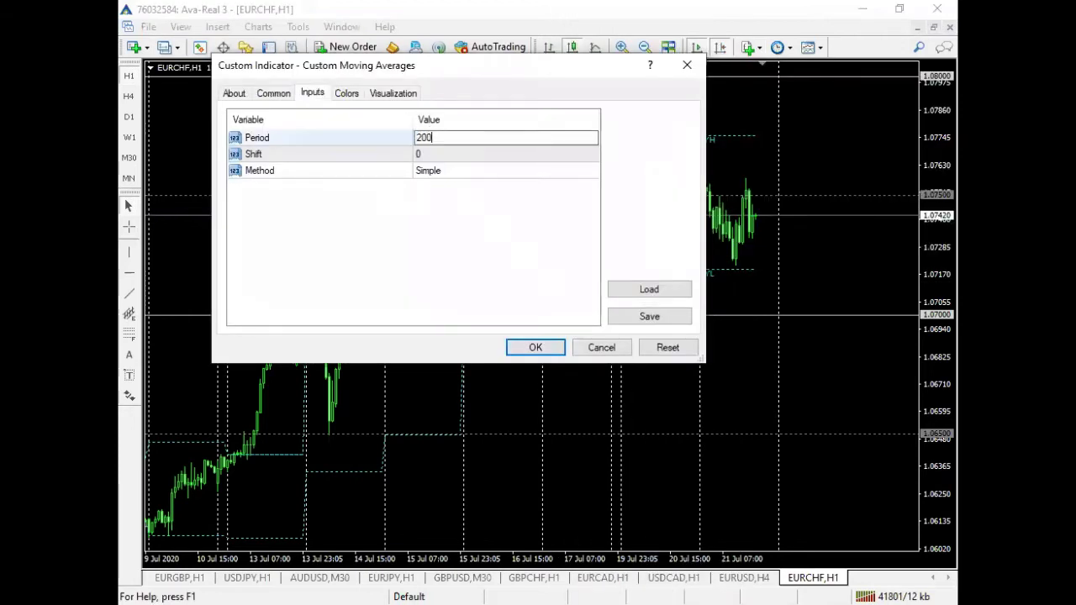
click(506, 170)
click(533, 347)
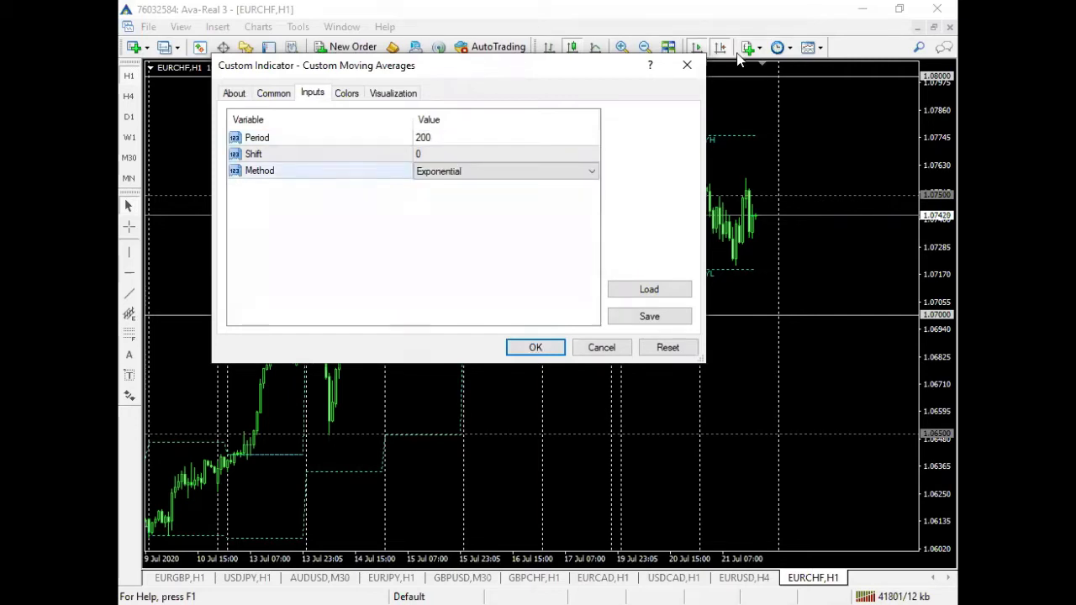
key(Return)
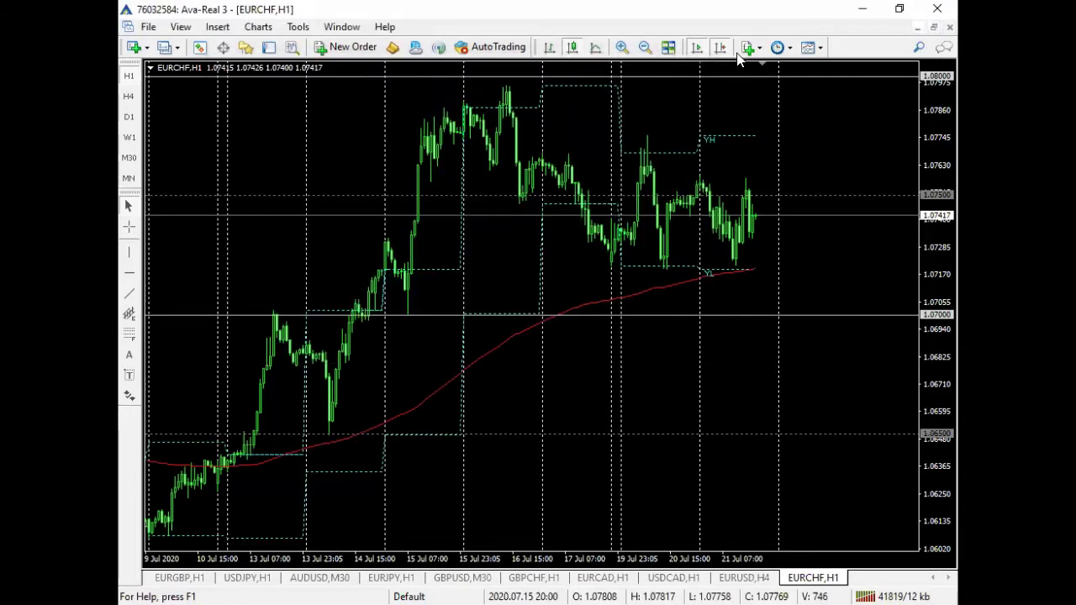
click(749, 51)
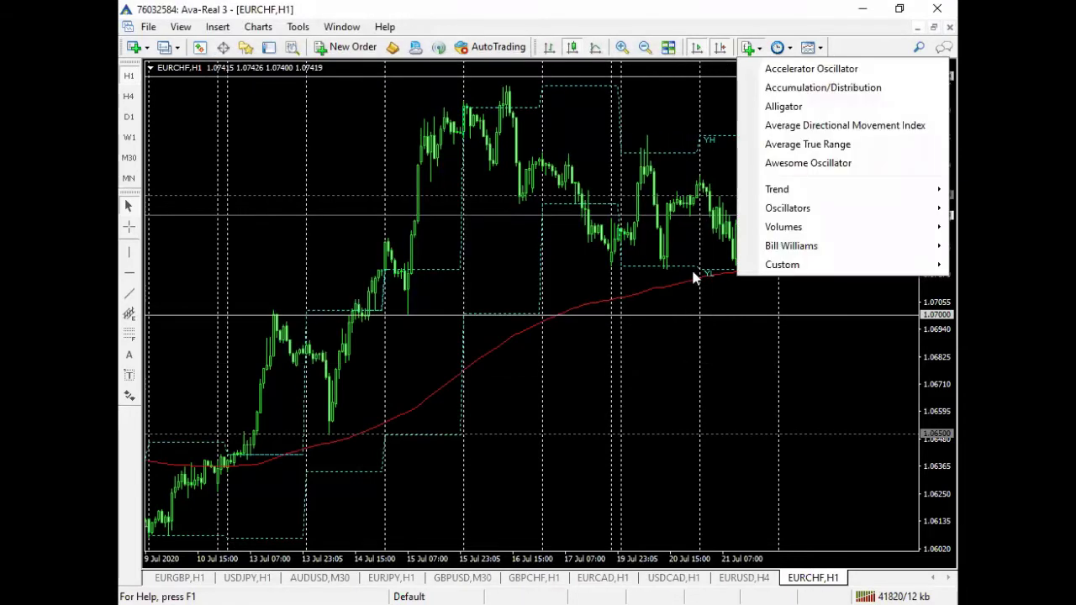
click(660, 271)
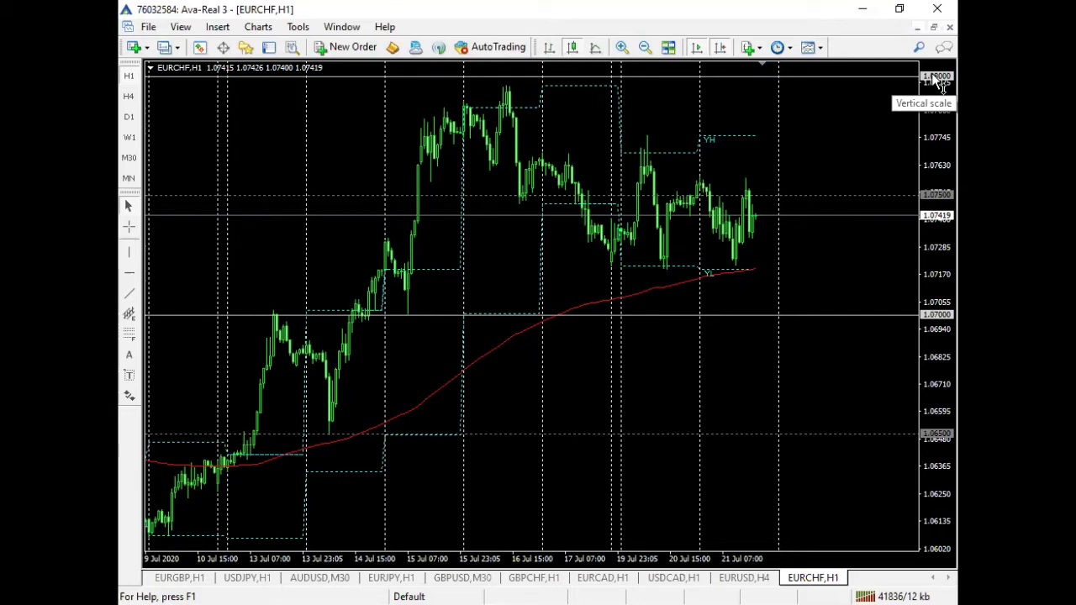
- Set the line width of the 200-period exponential moving average to 2
right_click(705, 291)
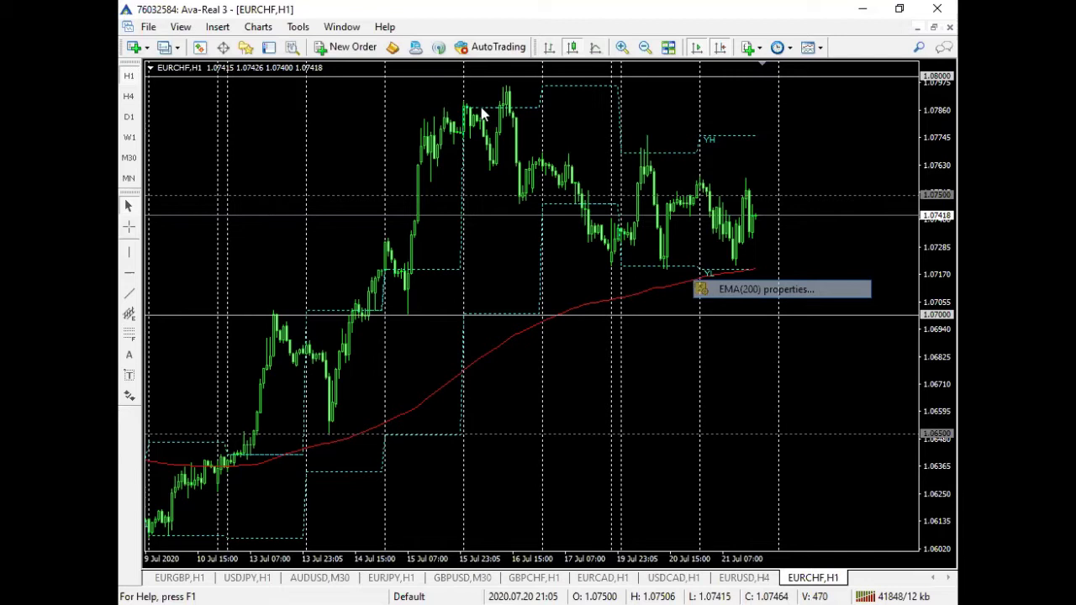
key(Return)
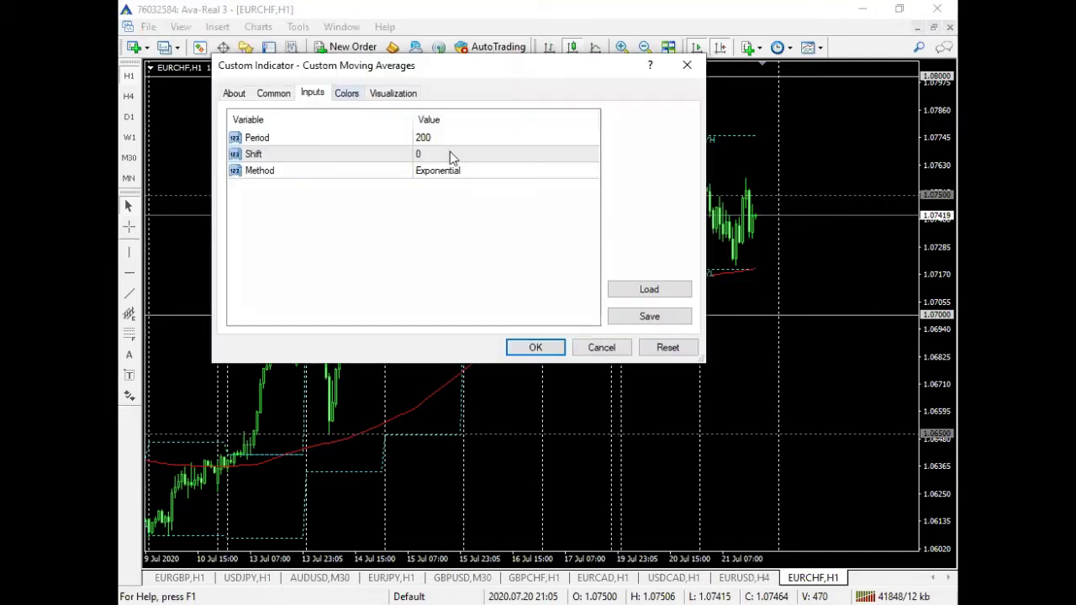
key(ctrl+Tab)
click(480, 139)
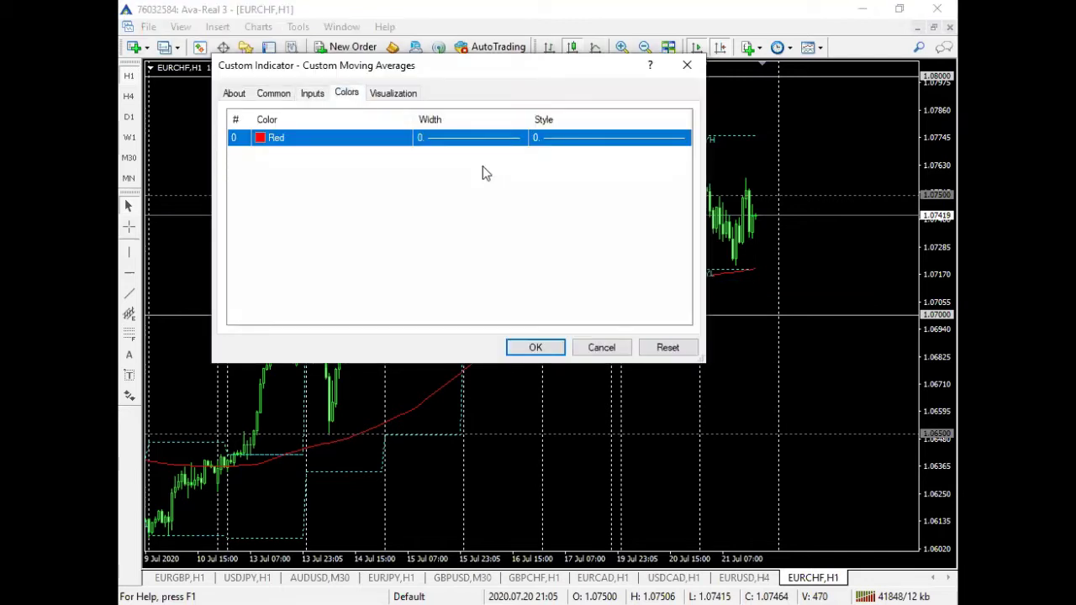
click(536, 348)
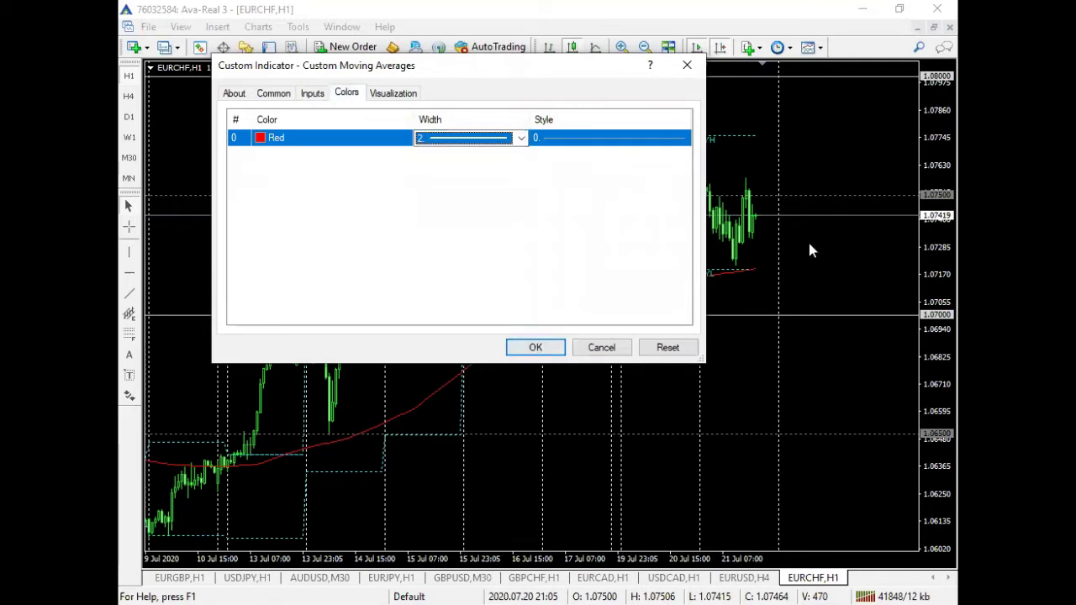
key(Return)
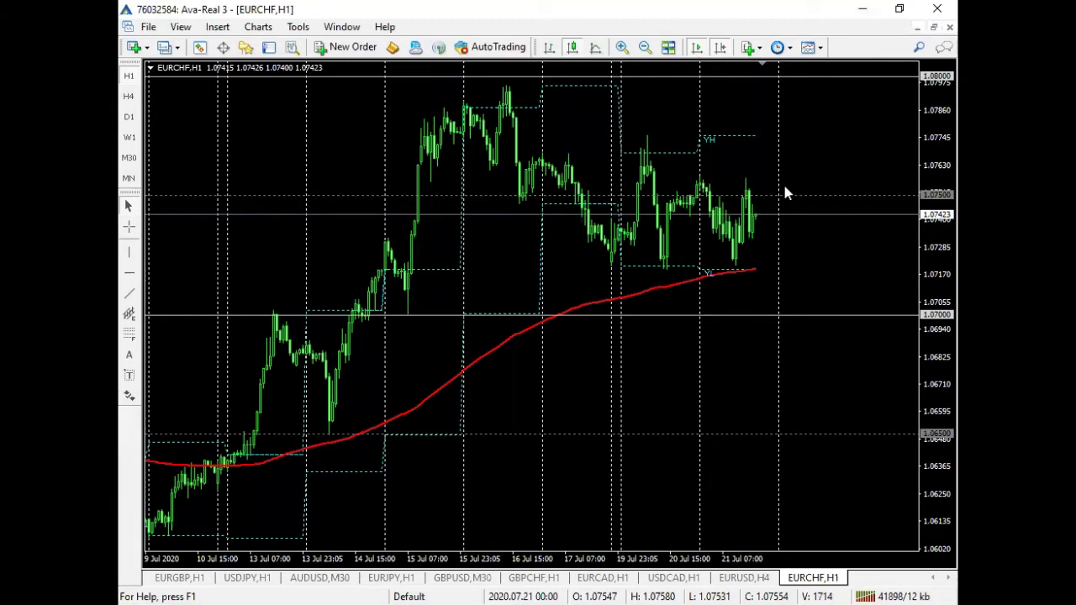
- Examine earlier price action around the 200 EMA back to late June 2020, and inspect the latest H1 candles at closer zoom
scroll(790, 189, up, 5)
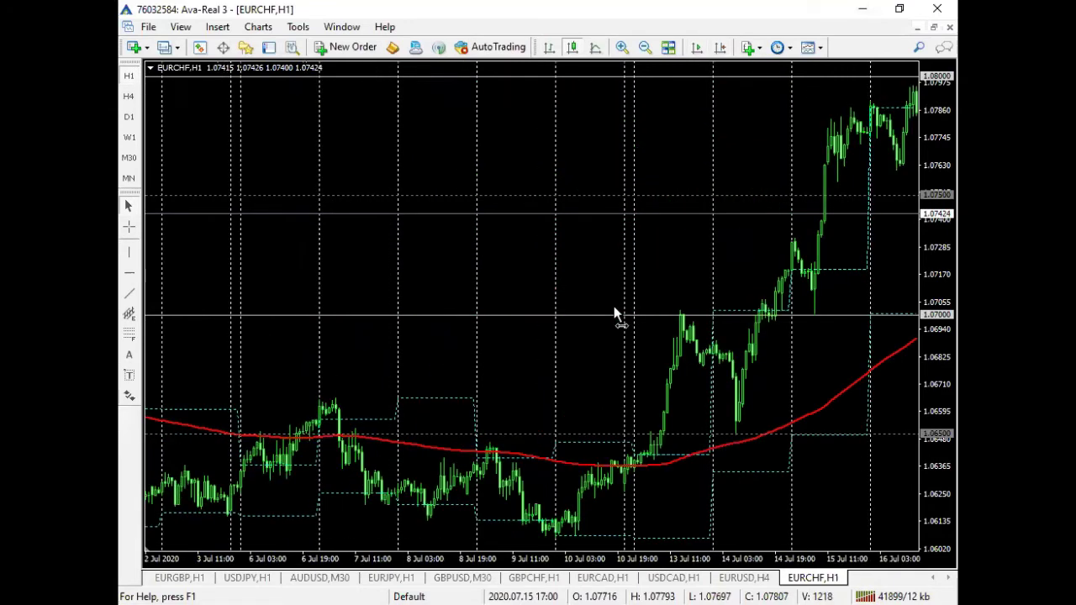
scroll(842, 291, up, 3)
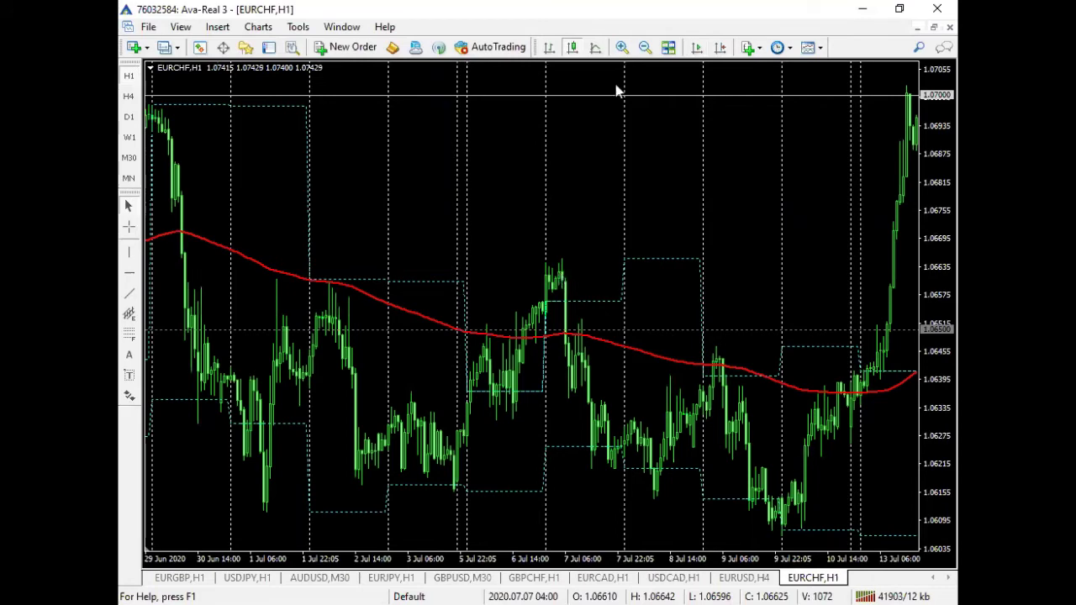
click(696, 47)
click(720, 47)
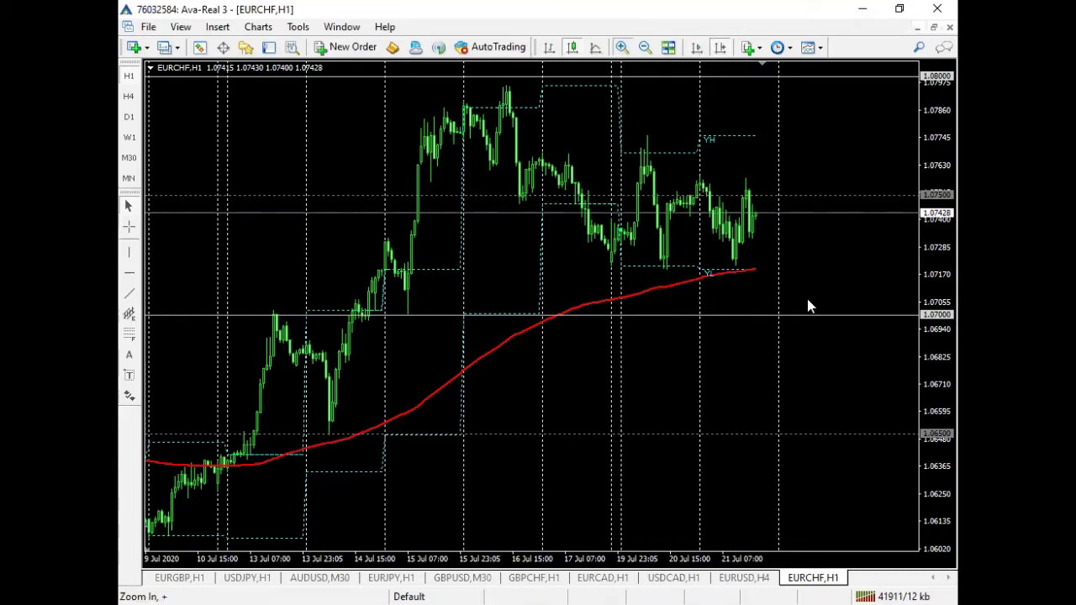
key(plus)
key(End)
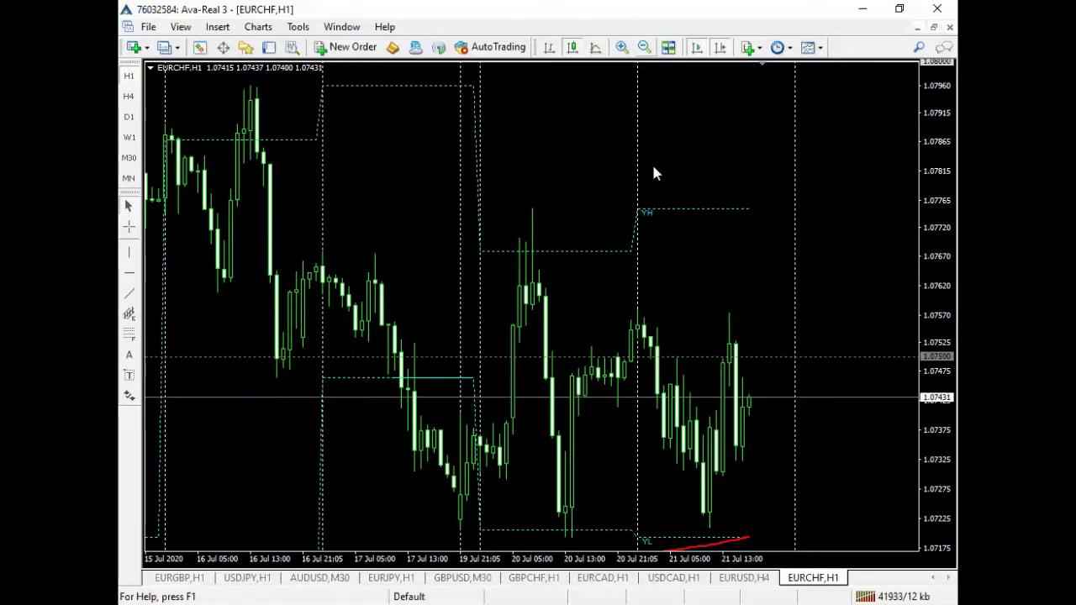
key(minus)
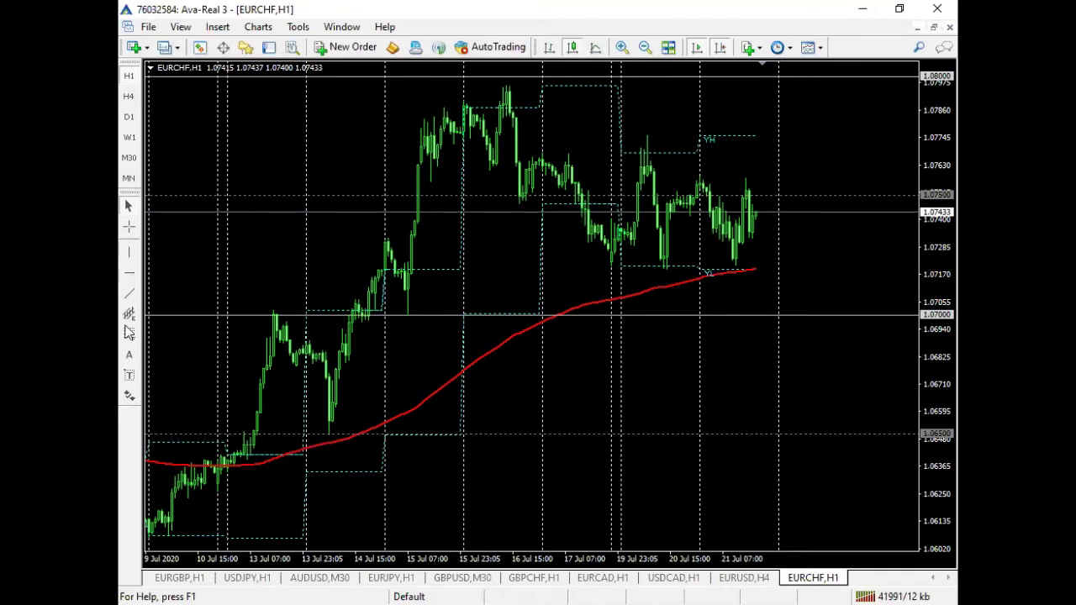
- Draw a Fibonacci retracement from the 14 July swing low near 1.06500 up to the swing high at about 1.07964
click(128, 333)
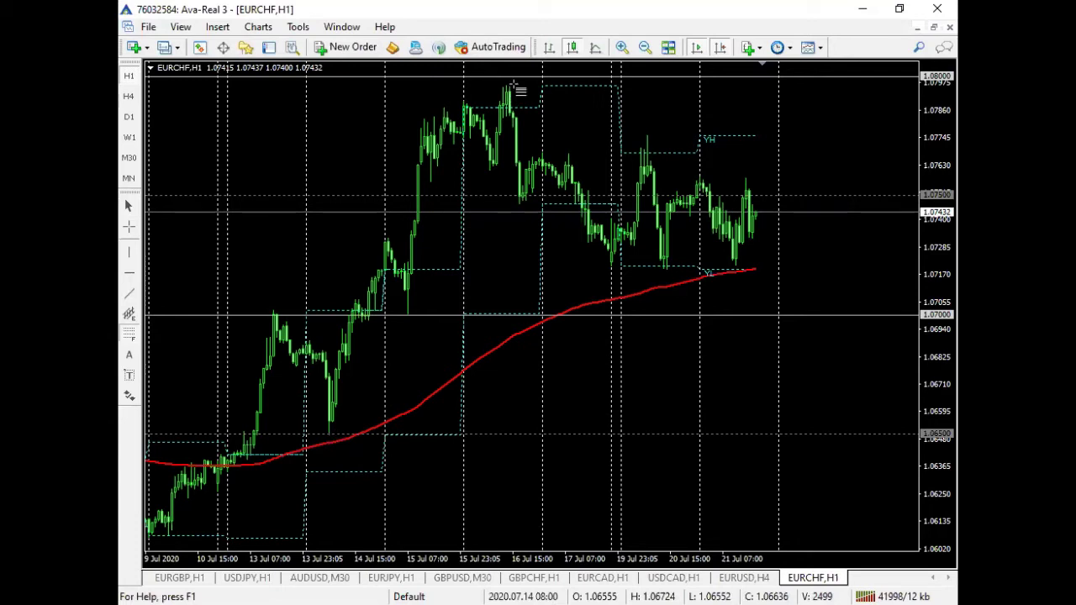
drag(512, 87, 516, 91)
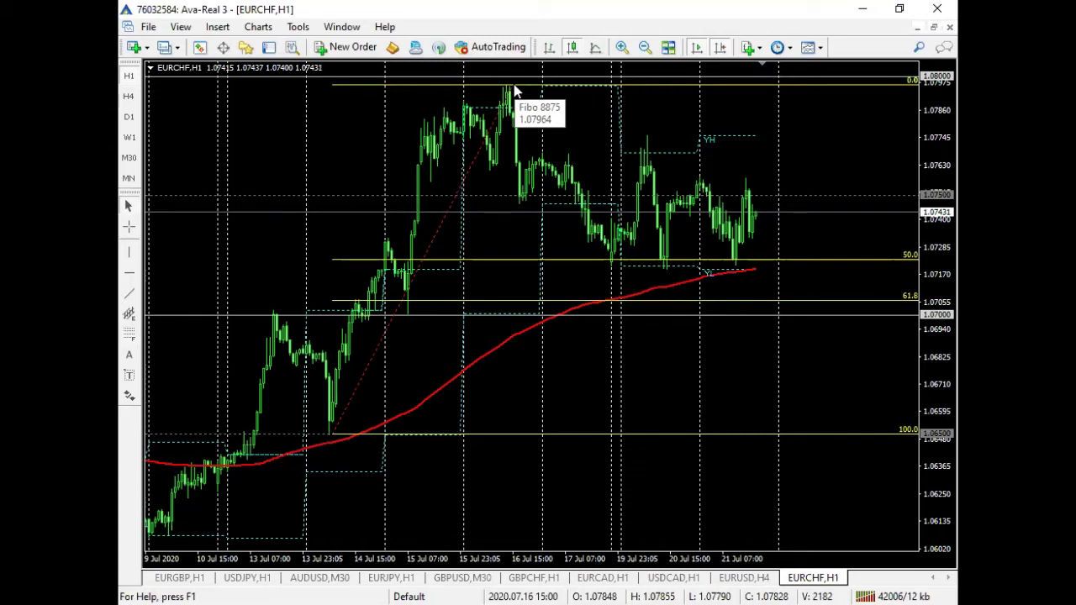
- Draw a rectangle over the zone between the 50.0 and 61.8 Fibonacci levels, from 16 July to beyond the latest candle
key(alt+i)
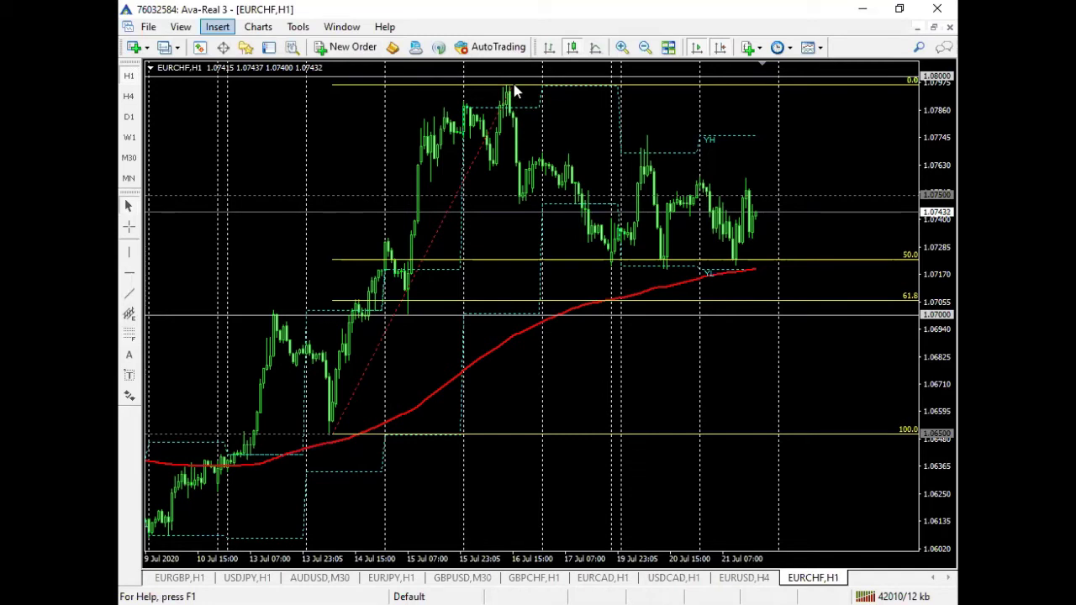
key(Up)
key(Right)
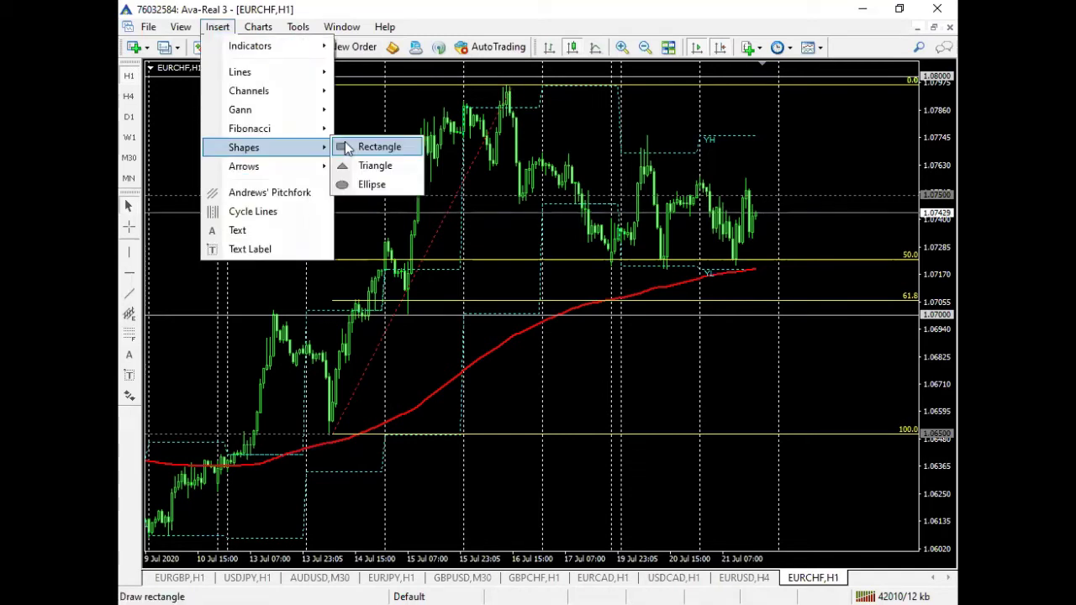
key(Return)
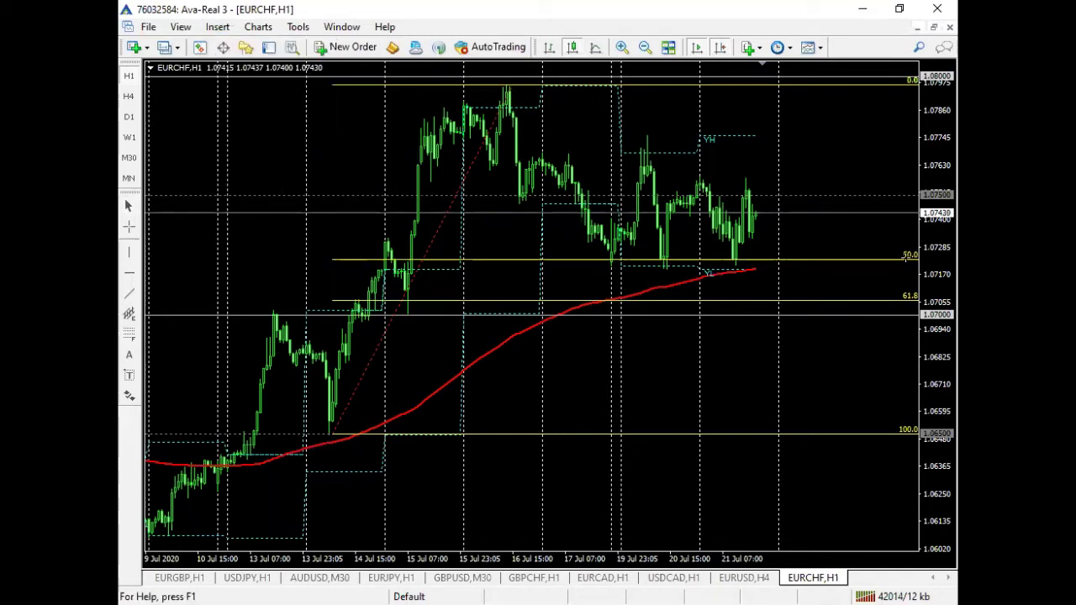
click(516, 300)
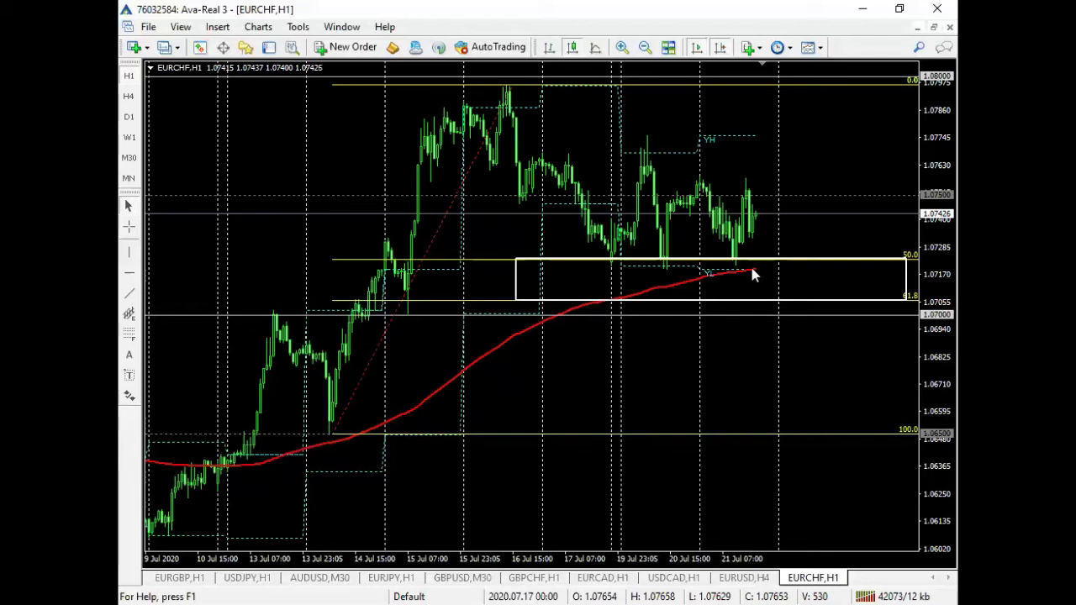
- Check the 200 EMA's latest value and place a horizontal line at about 1.07184 inside the rectangle
mouse_move(754, 272)
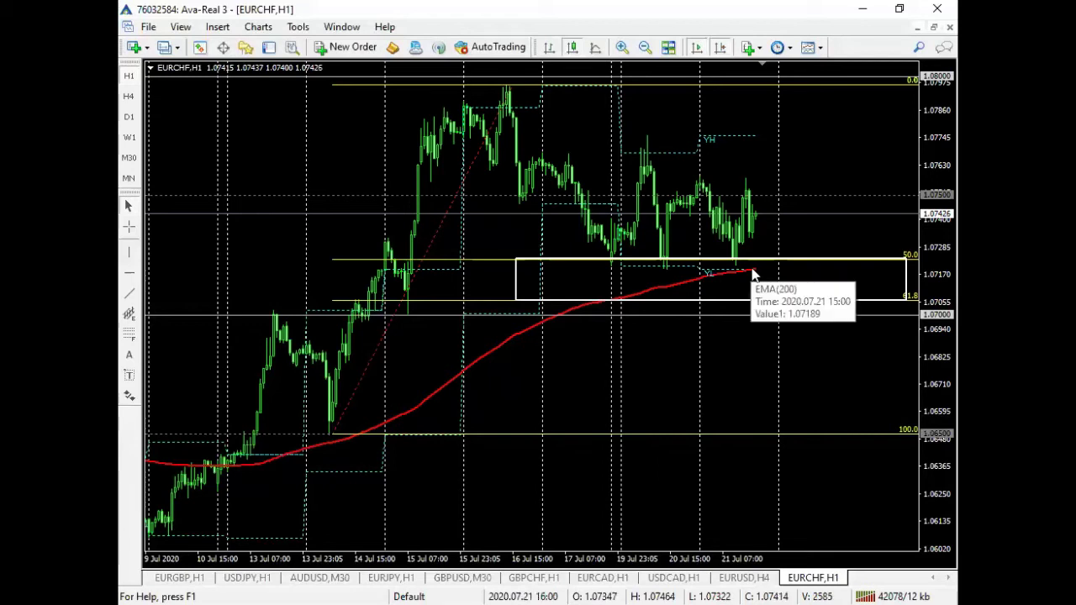
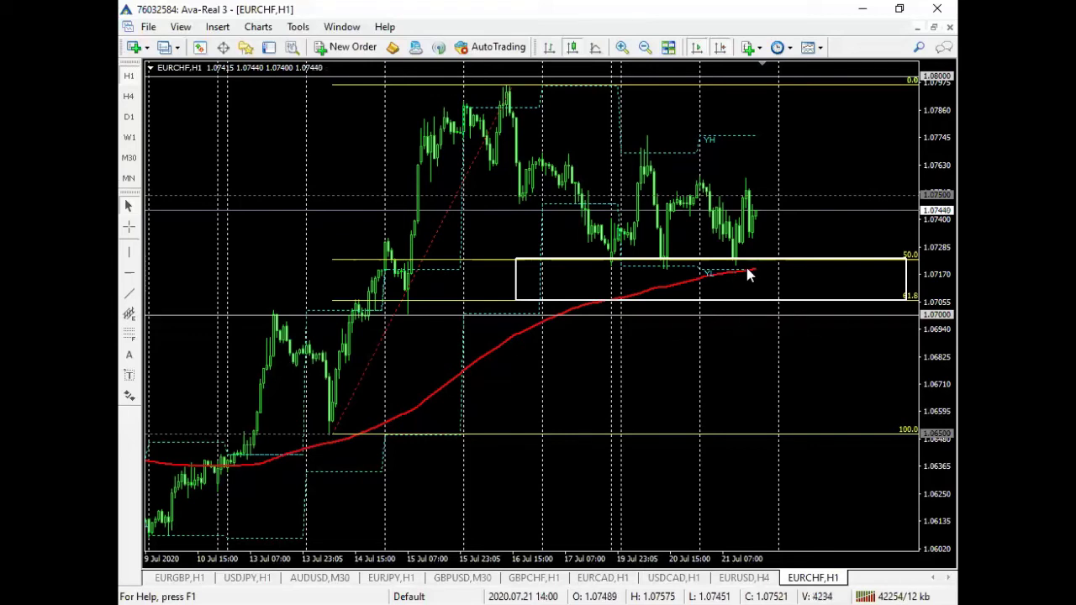
mouse_move(749, 274)
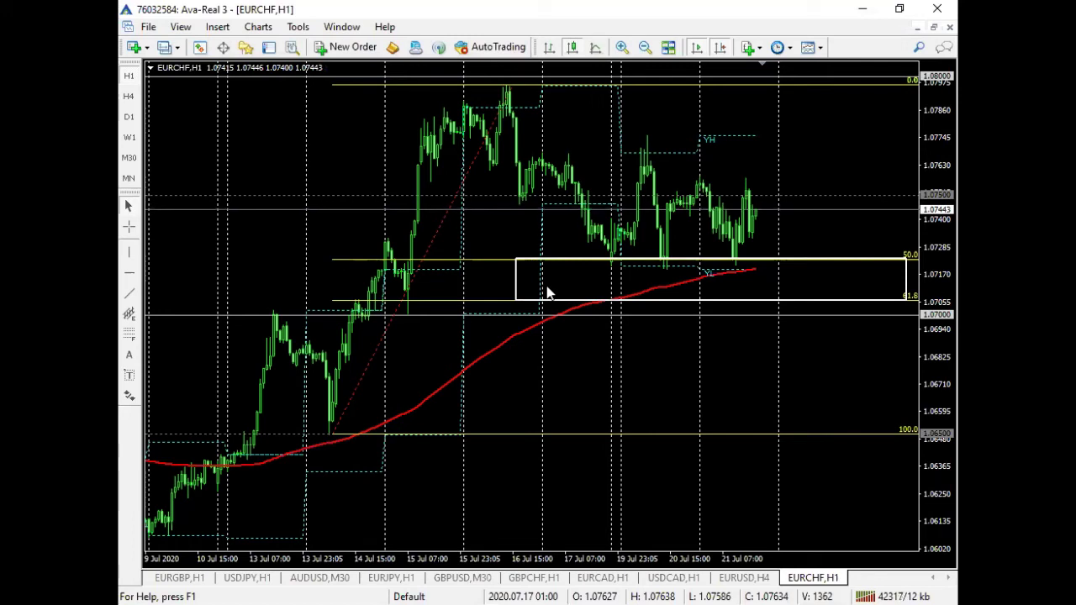
click(129, 271)
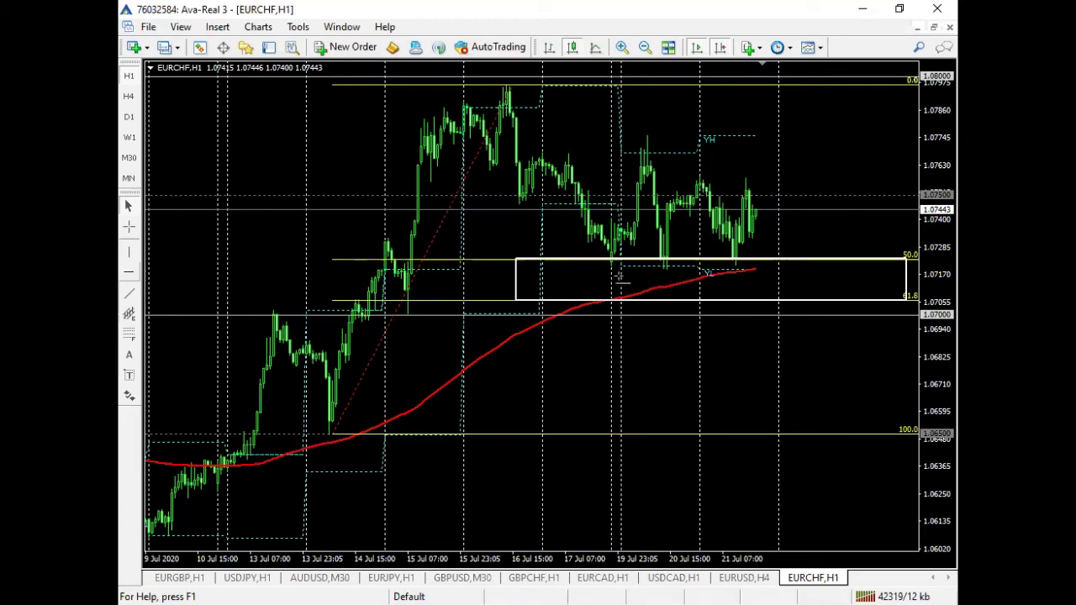
key(Escape)
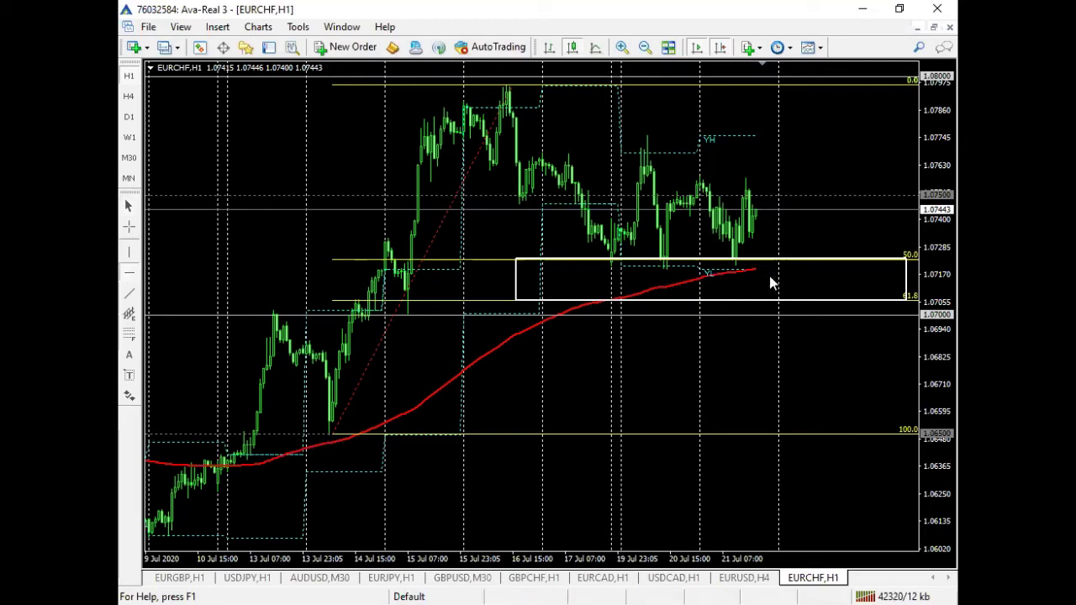
click(769, 276)
drag(769, 276, 774, 271)
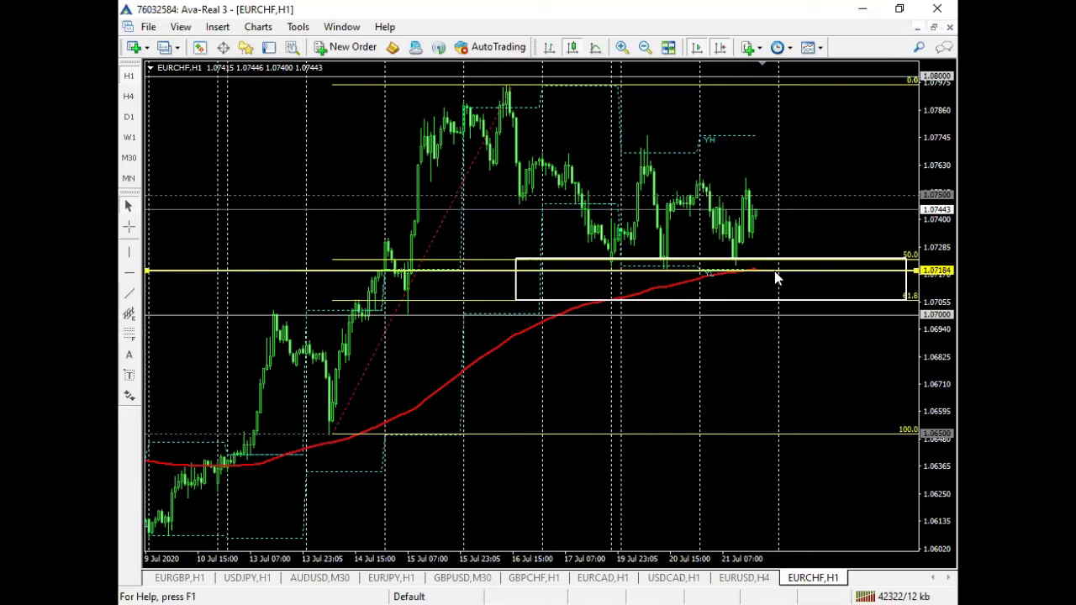